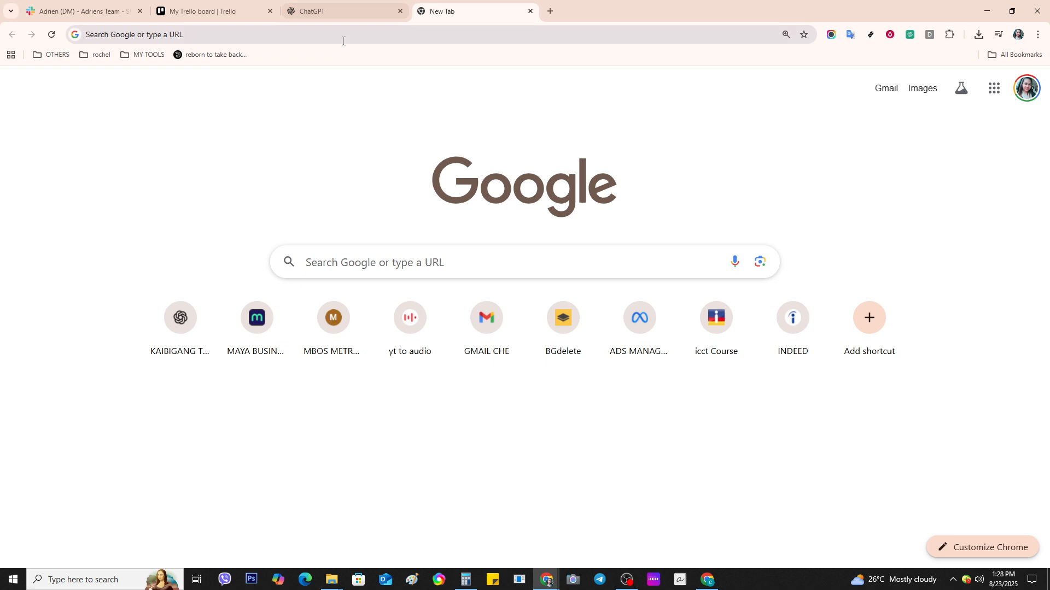
- Open Google Docs from the Google apps list and create a blank document
click(998, 99)
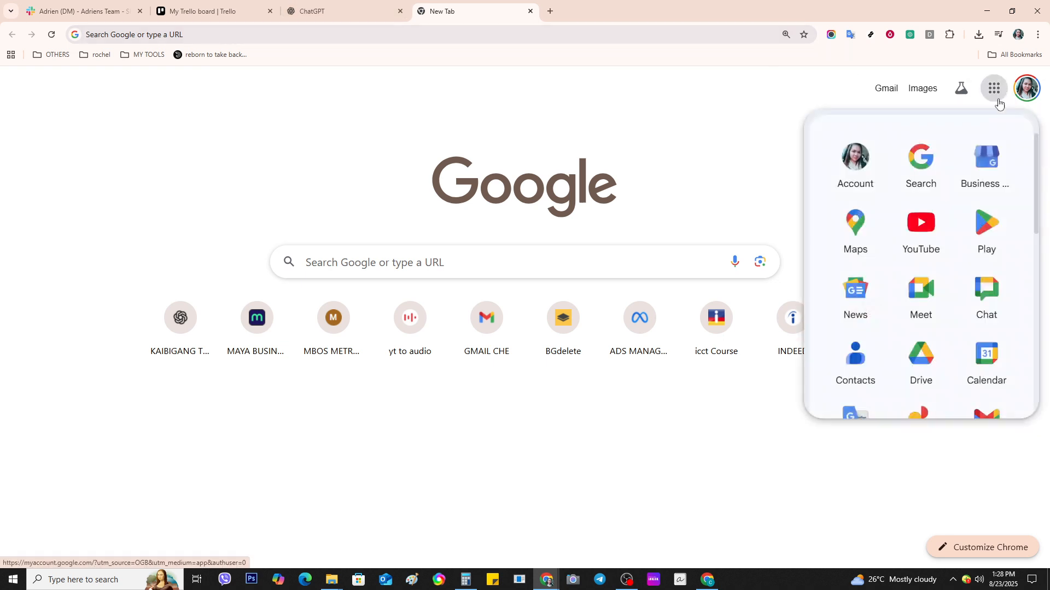
scroll(979, 328, down, 6)
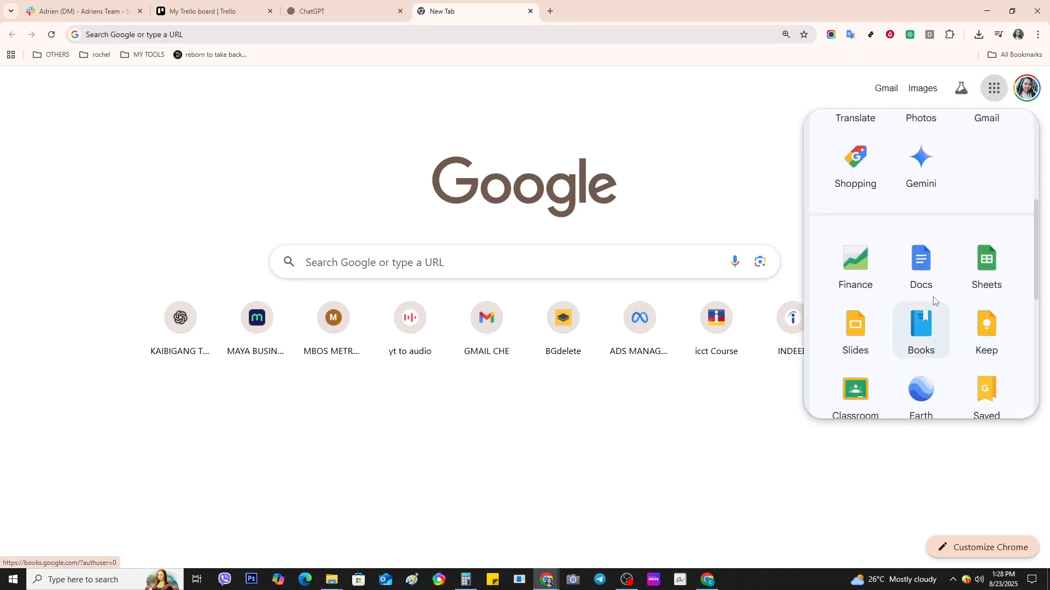
click(933, 286)
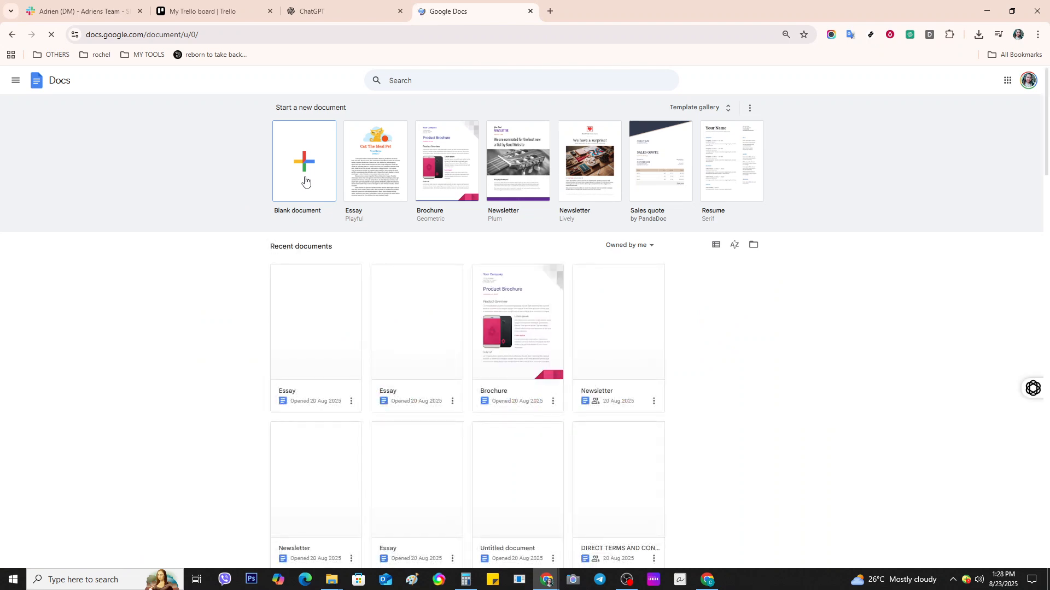
click(305, 180)
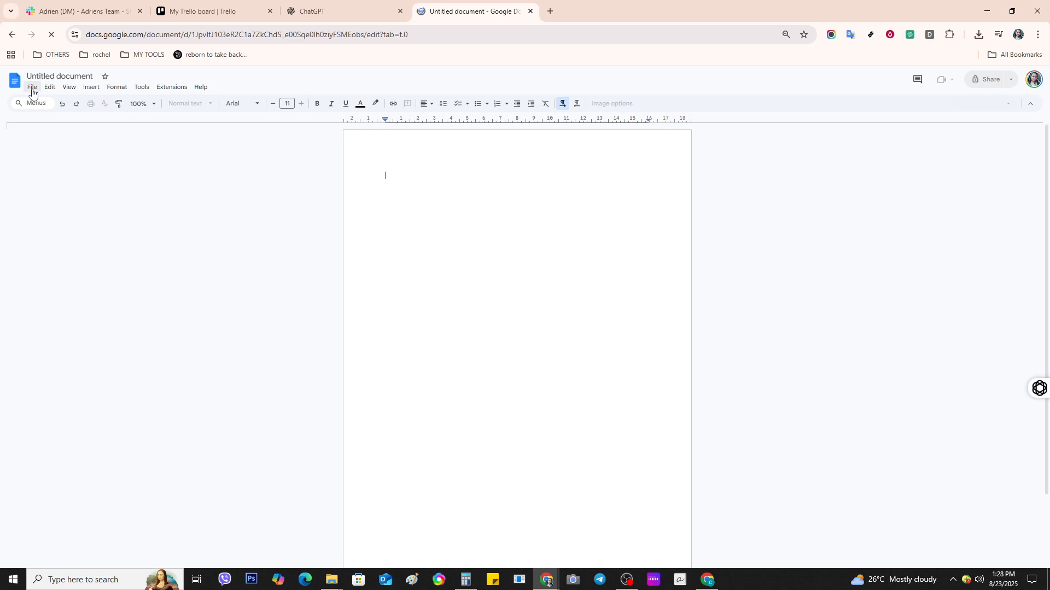
- Accept the page setup for the whole document with portrait orientation, A4 paper and 2.54 cm margins
click(32, 91)
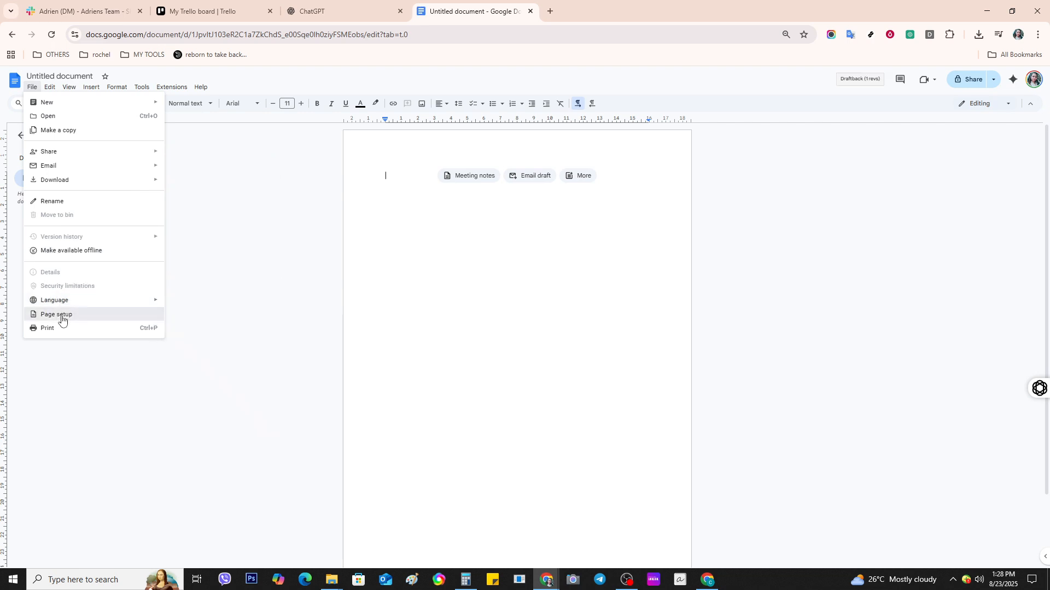
click(62, 320)
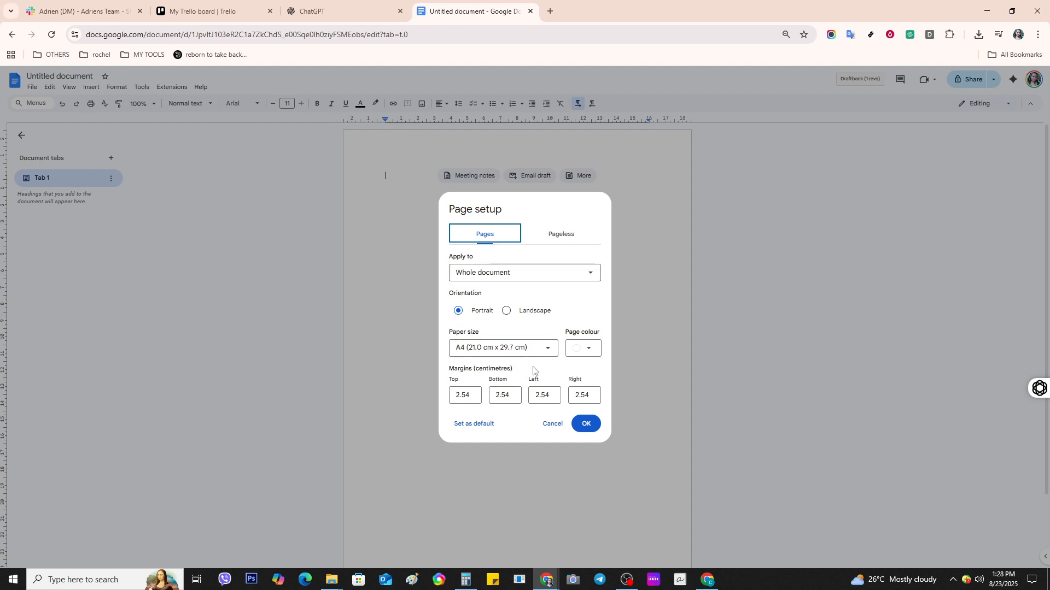
click(584, 427)
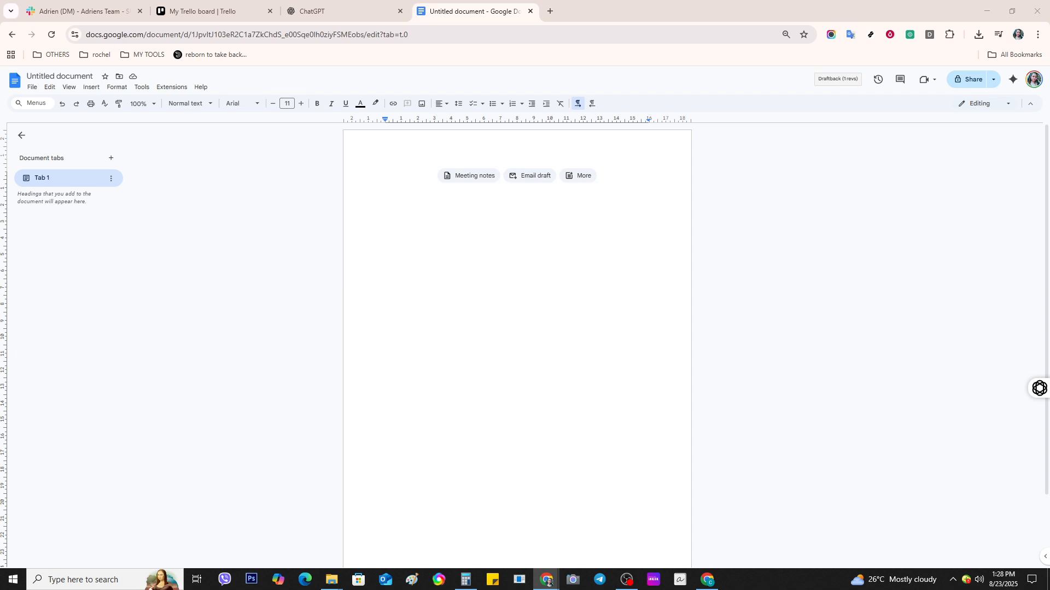
- Enter "The Last Starship", "A Sci-Fi Short Story" and the author's full name on three consecutive lines
click(451, 203)
text(The Last Starship)
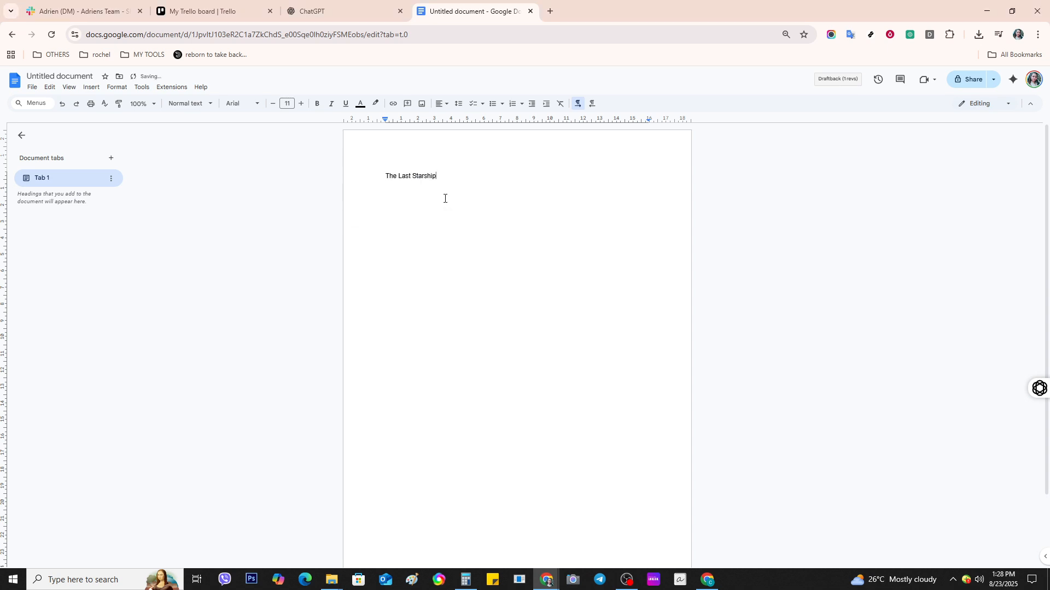
key(Return)
key(alt+Tab)
click(418, 191)
text(A Sci-Fi Short Story)
key(Return)
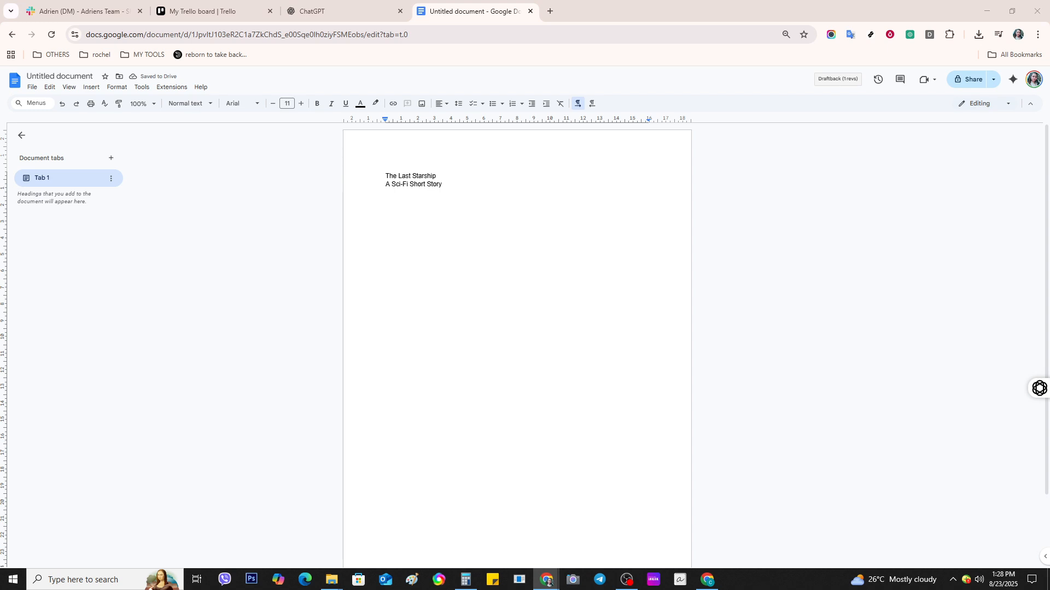
double_click(407, 198)
text(Jane Doe)
- Apply the Title style to the "The Last Starship" line
drag(386, 176, 451, 176)
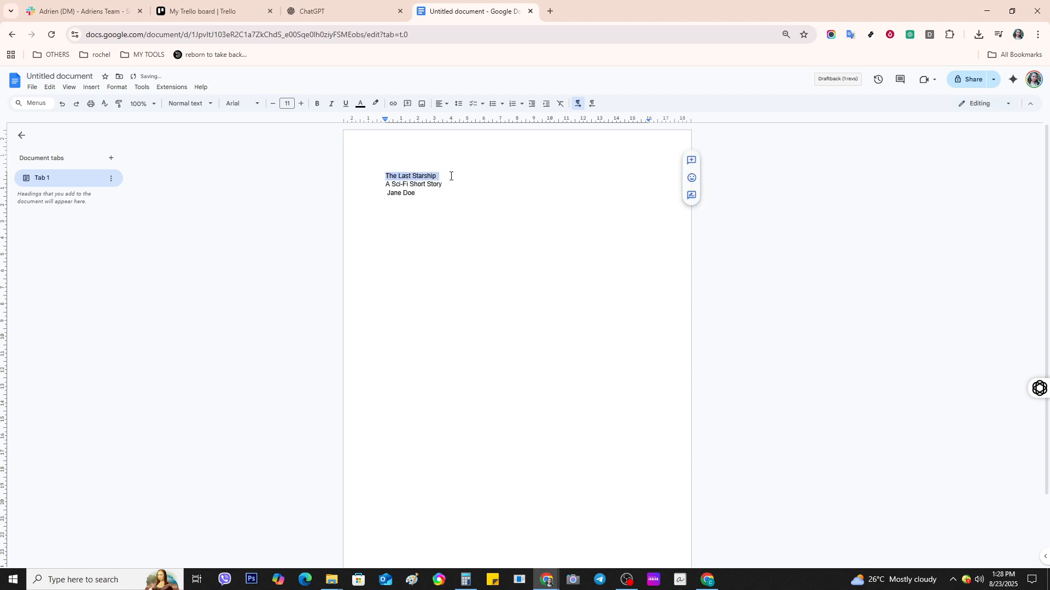
click(204, 105)
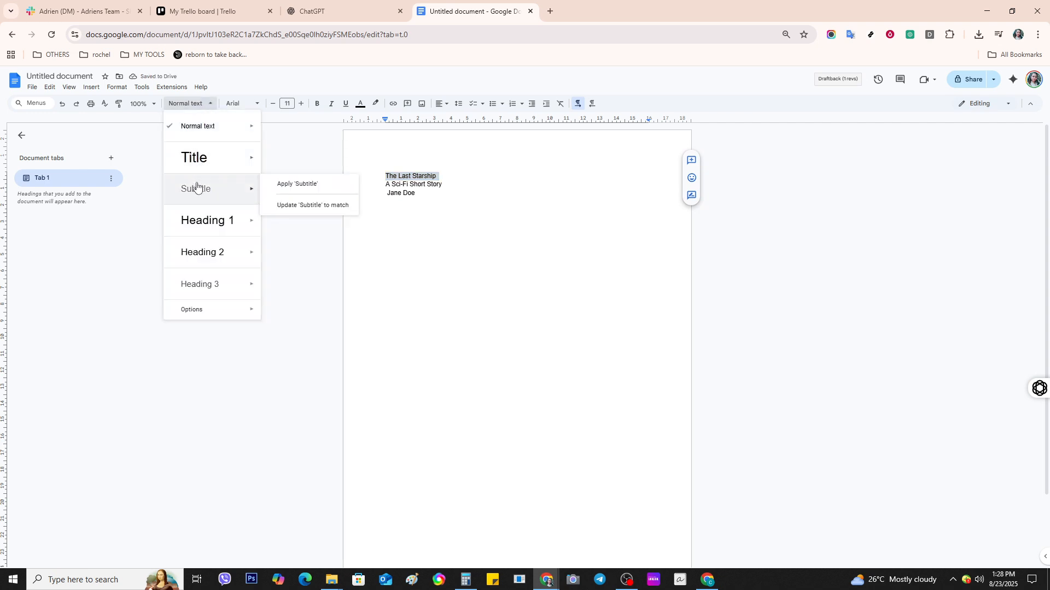
click(199, 156)
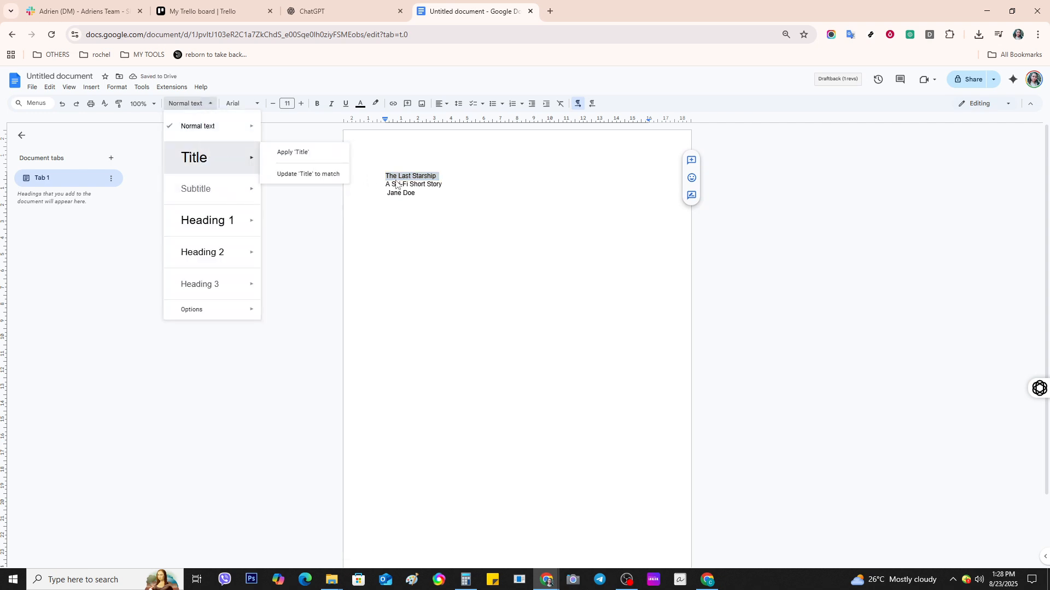
- Try the Heading 1 style on the "A Sci-Fi Short Story" line
drag(387, 198, 447, 197)
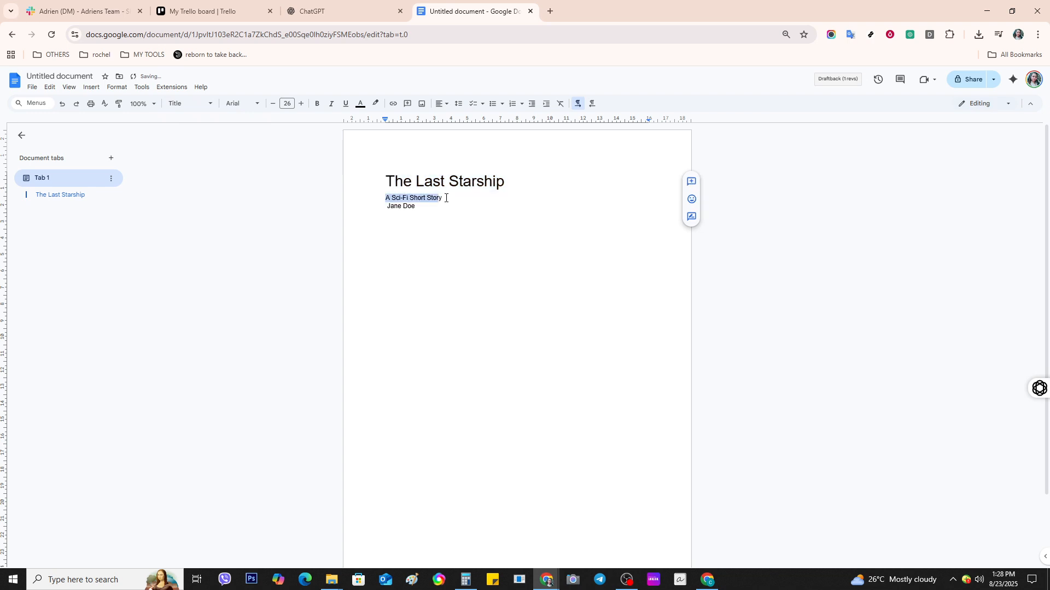
click(186, 104)
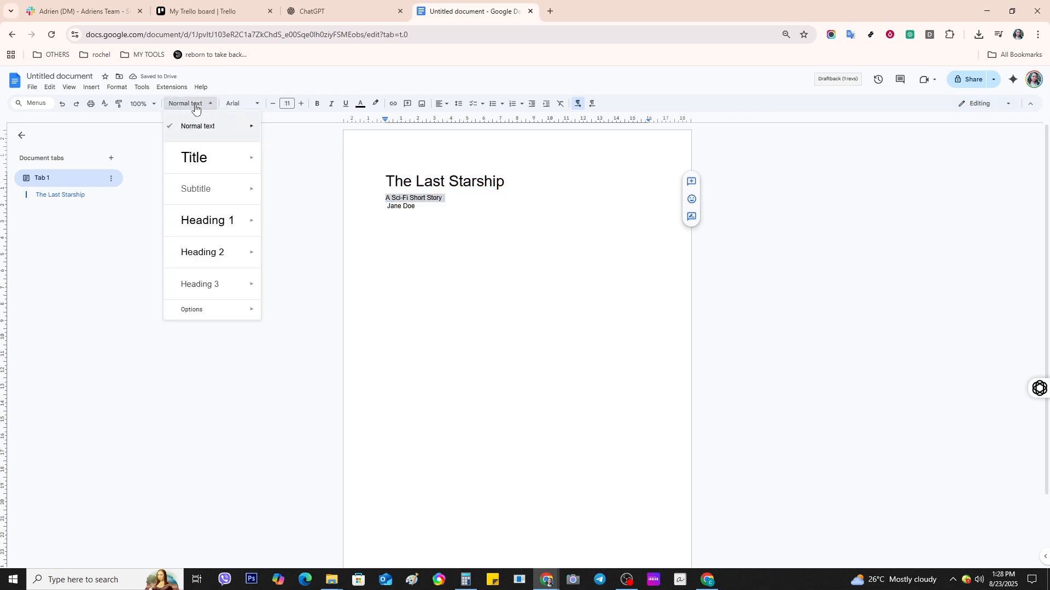
mouse_move(201, 174)
mouse_move(206, 219)
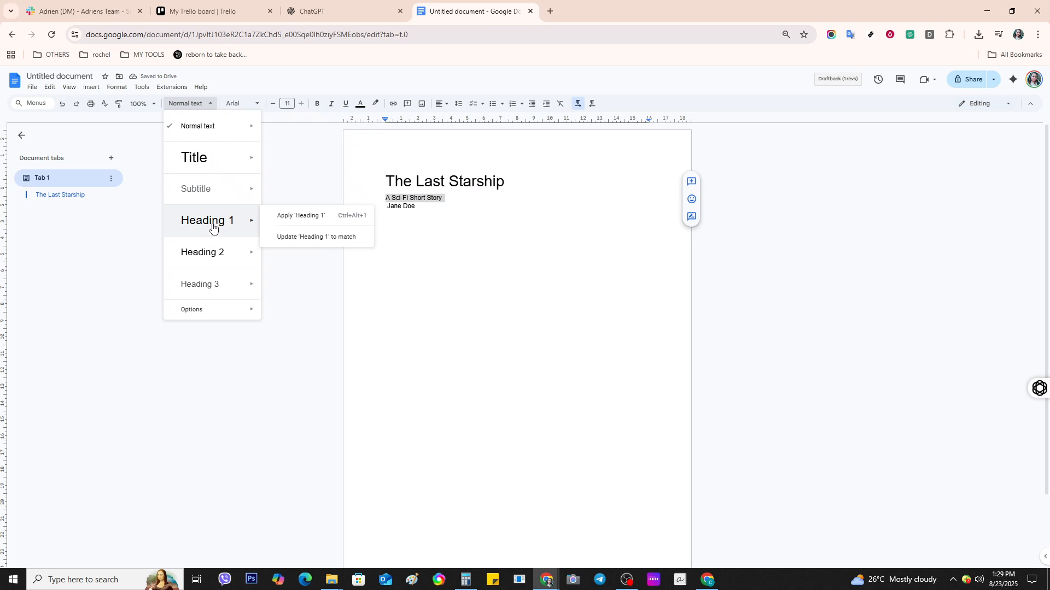
click(211, 226)
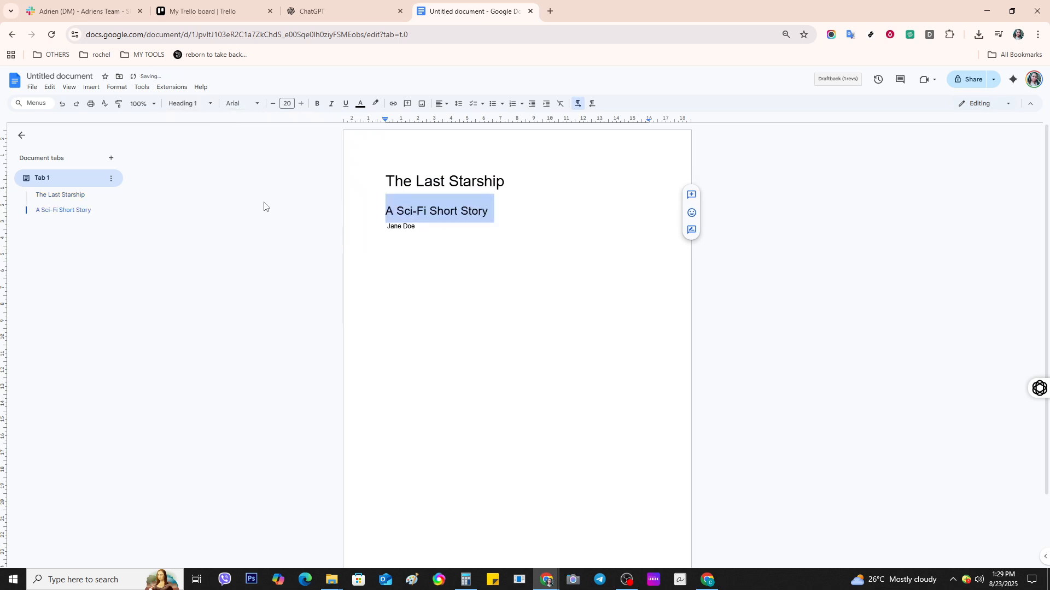
- Apply the Subtitle style to the "A Sci-Fi Short Story" line
click(191, 104)
mouse_move(197, 265)
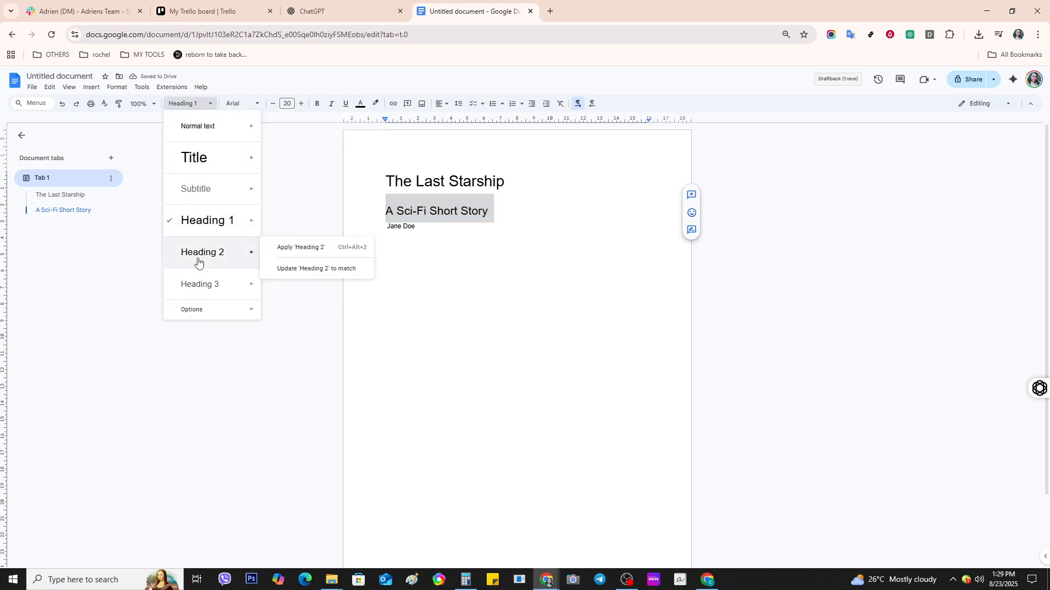
click(199, 191)
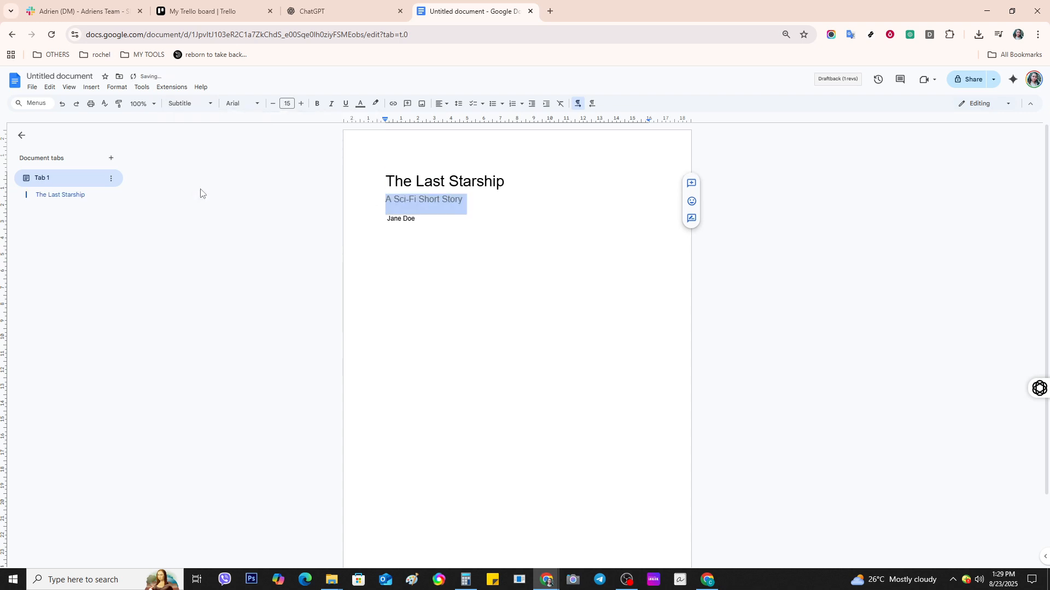
- Apply the Heading 3 style to the author's name line below the subtitle
click(181, 107)
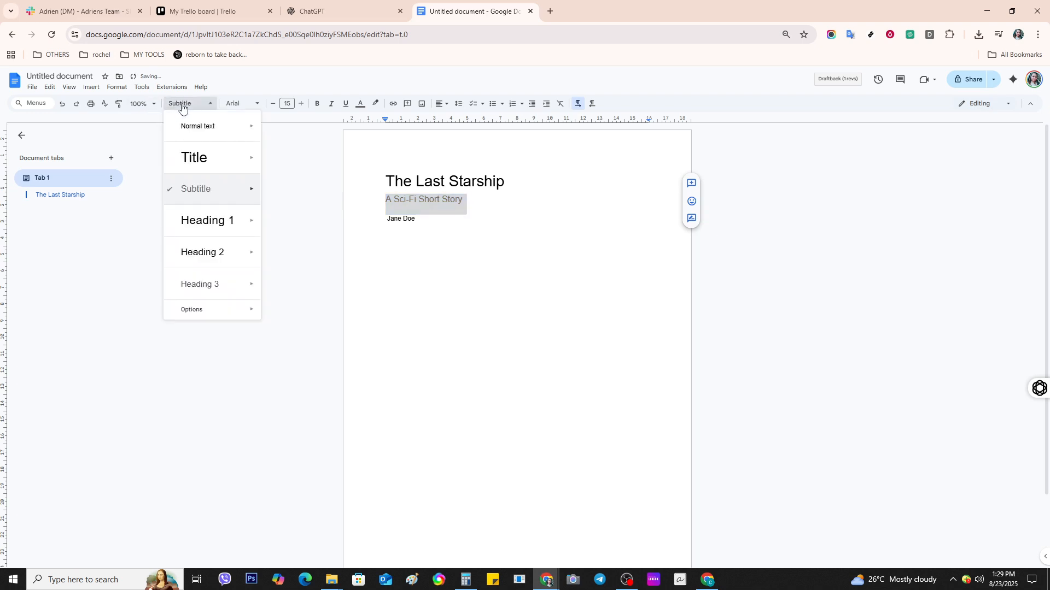
click(414, 223)
double_click(395, 219)
triple_click(399, 218)
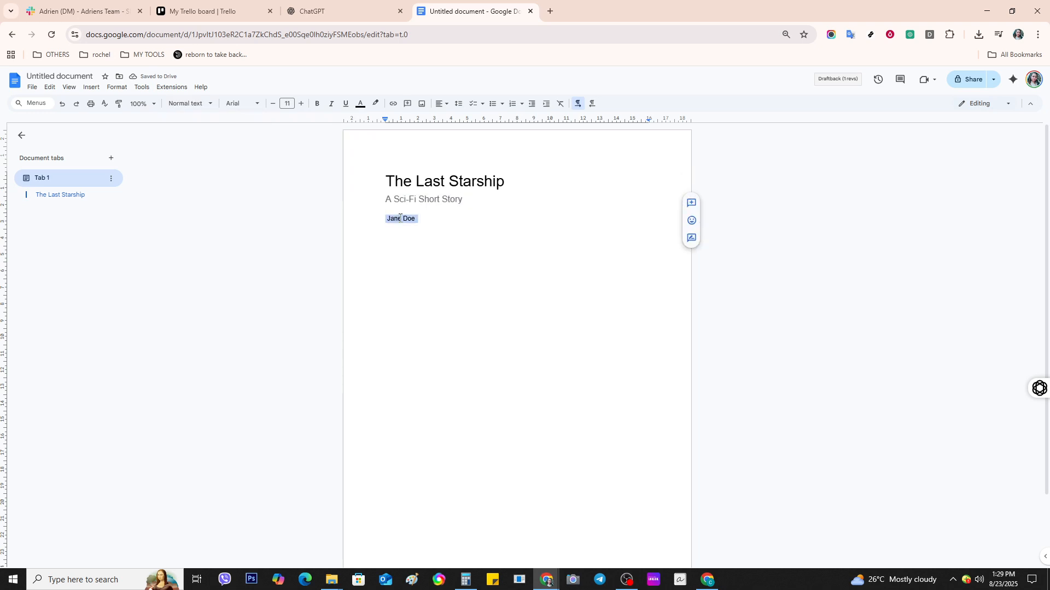
click(194, 105)
mouse_move(195, 130)
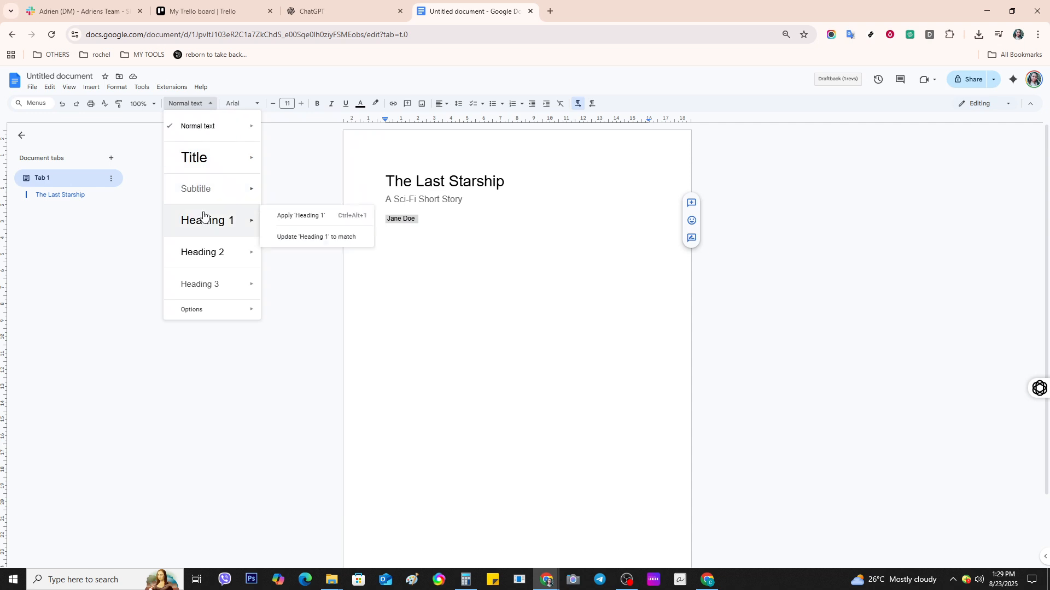
mouse_move(206, 280)
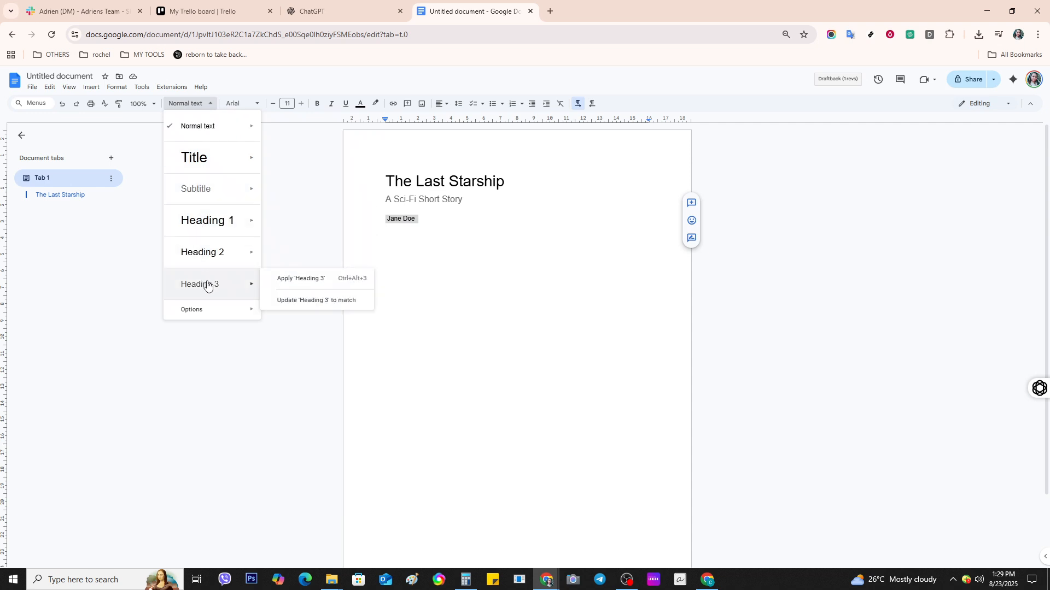
key(ctrl+alt+3)
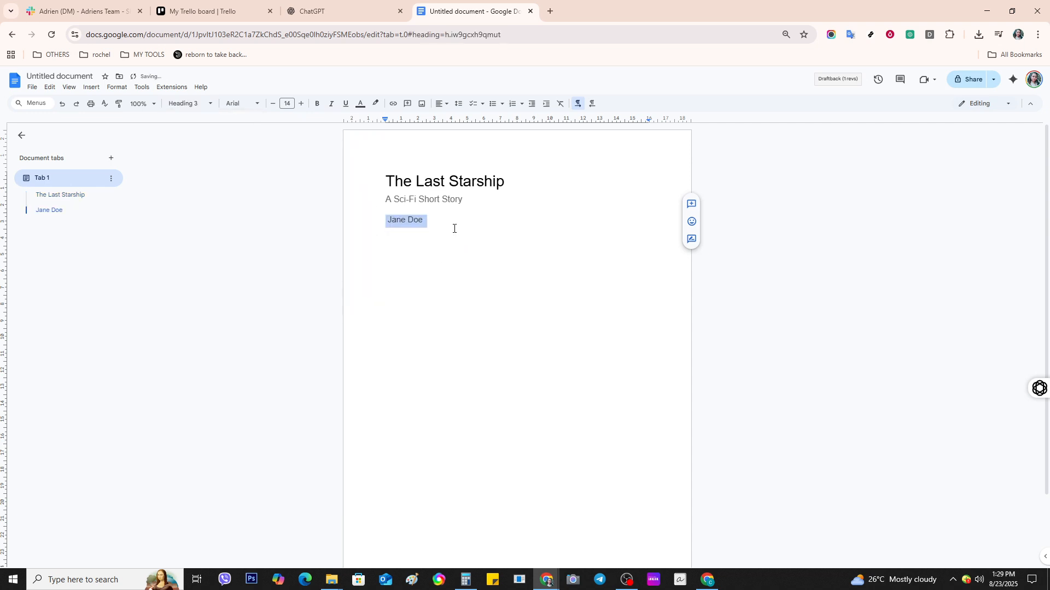
click(453, 227)
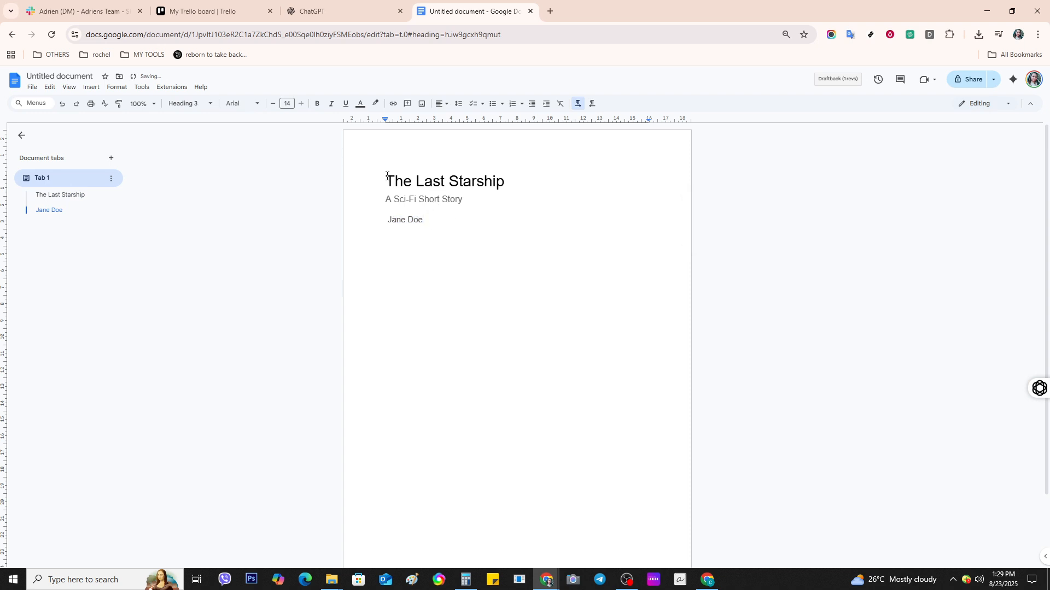
- Center-align the title, the subtitle and the author's name line
drag(387, 177, 467, 196)
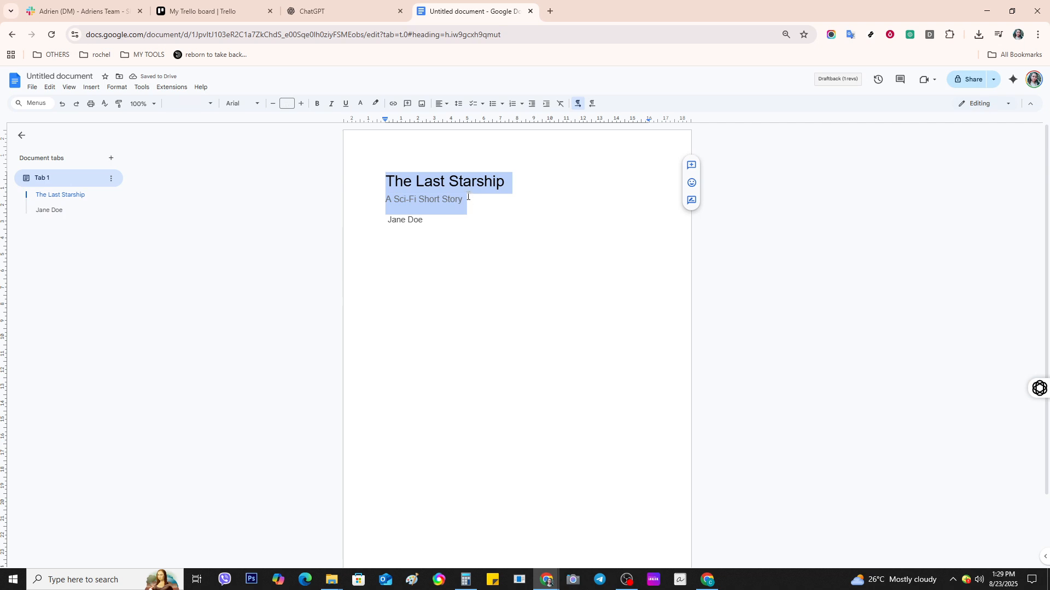
click(442, 104)
click(454, 120)
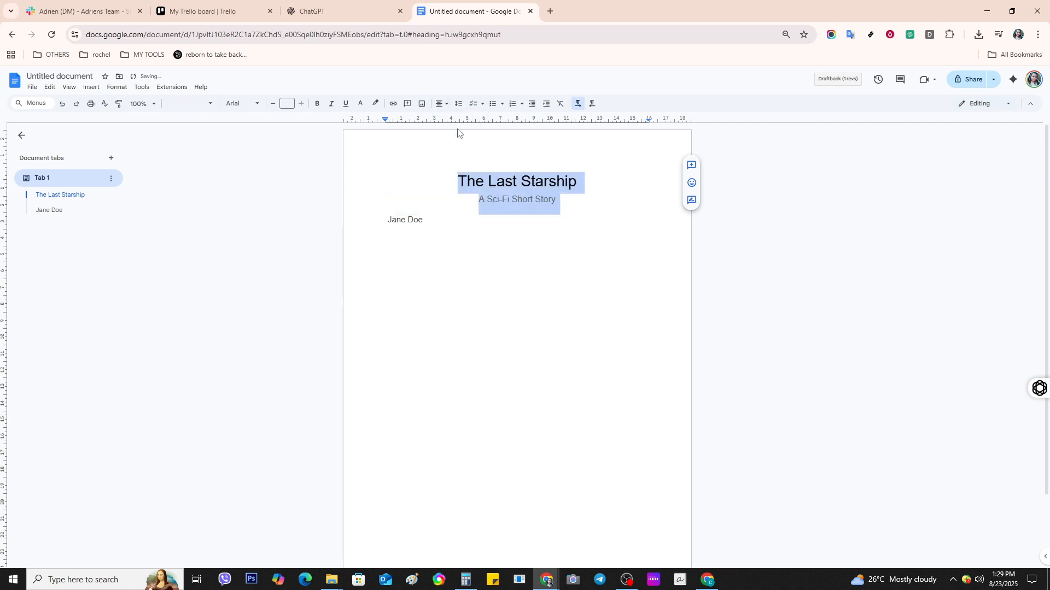
triple_click(417, 221)
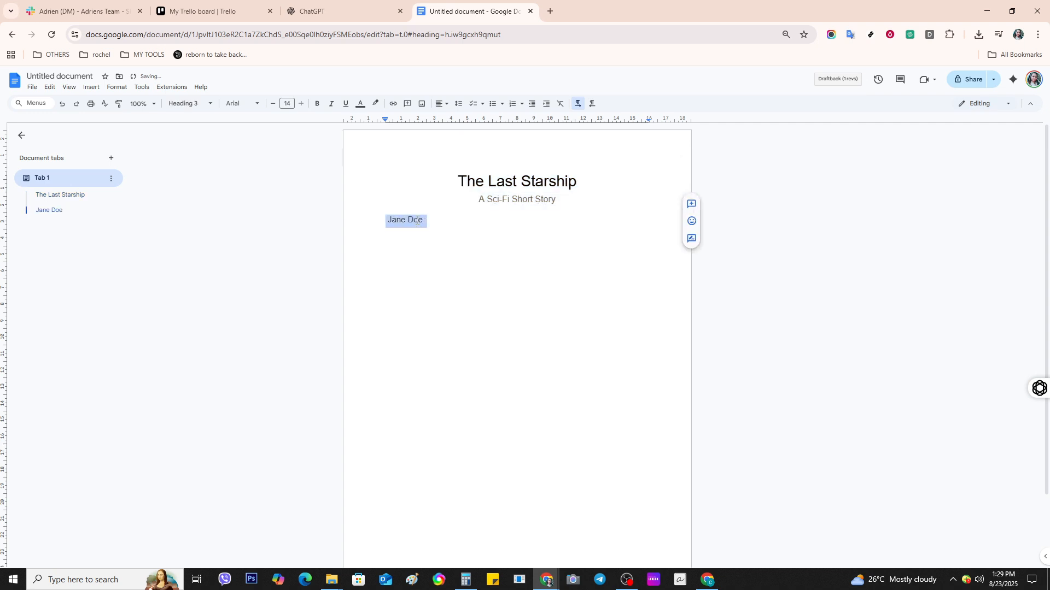
click(443, 103)
click(453, 121)
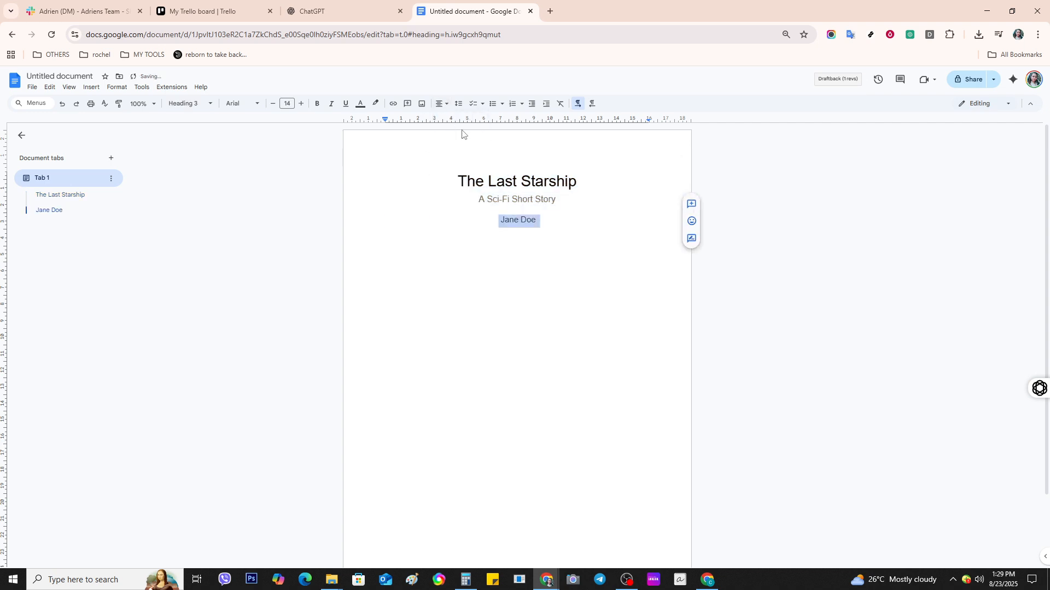
click(514, 254)
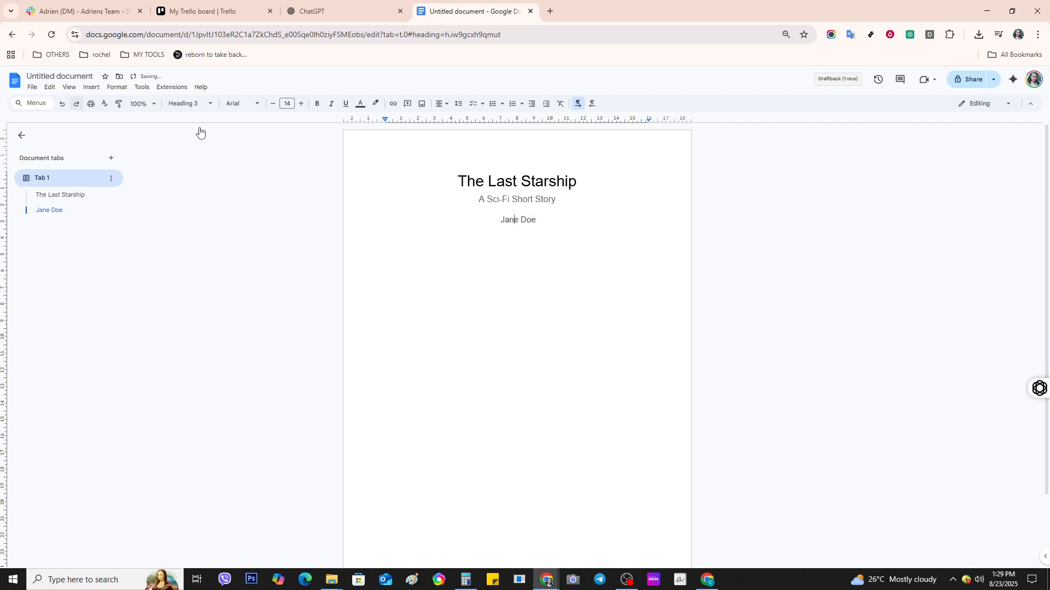
- Add two blank lines after the author's name
double_click(536, 223)
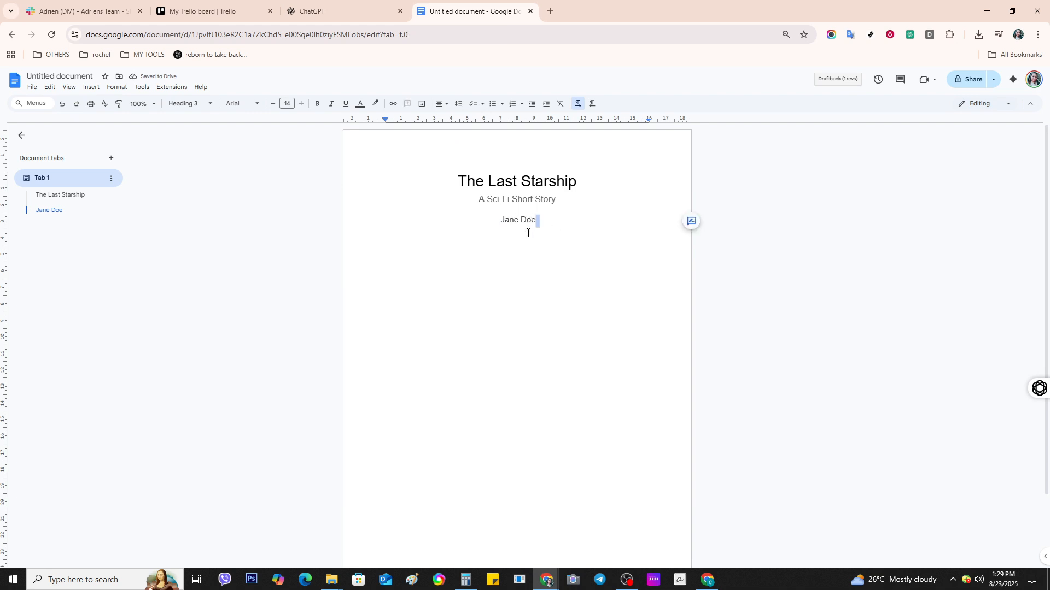
key(Return)
key(Return)
scroll(466, 422, down, 2)
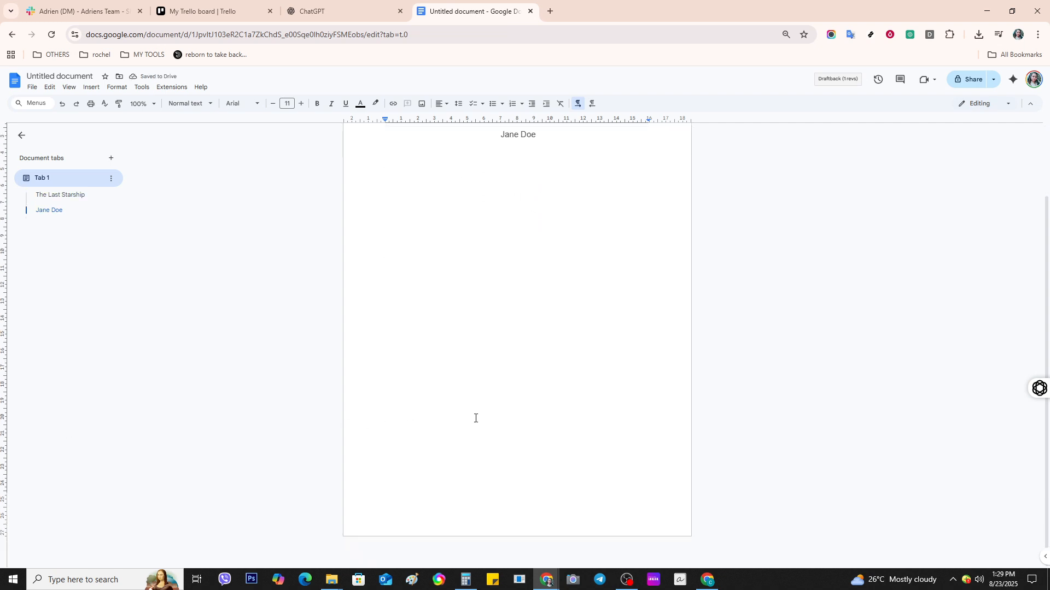
scroll(475, 419, up, 2)
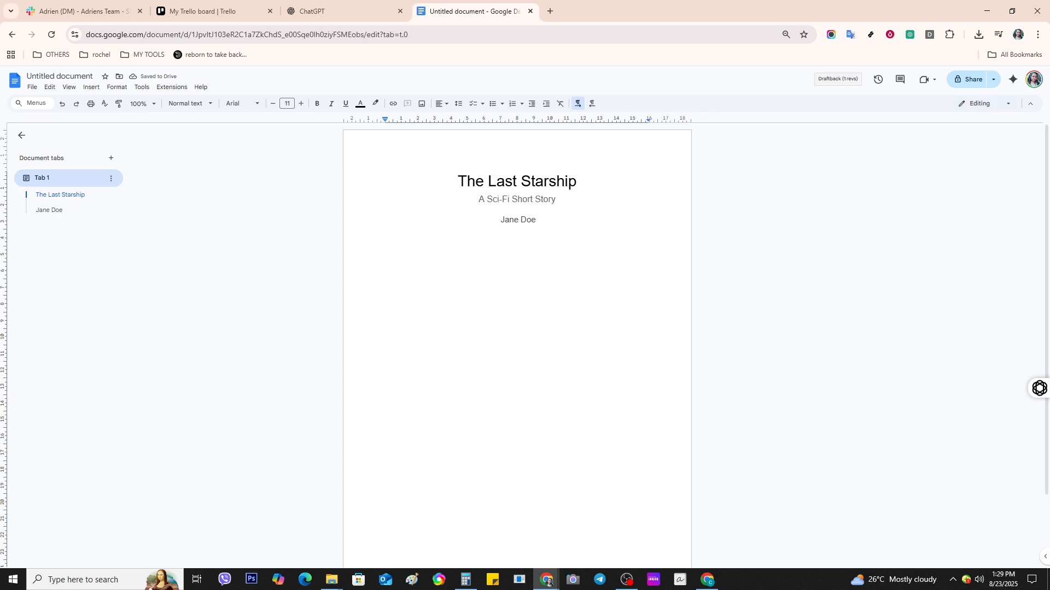